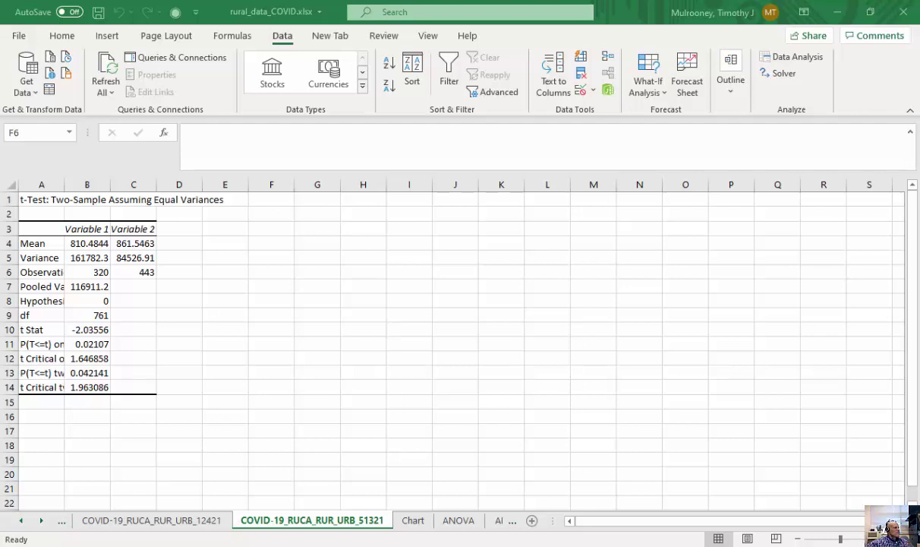
Compare the first and second group means against the two-tailed p-value on the current results sheet.
{"action": "left_click", "coordinate": [80, 243]}
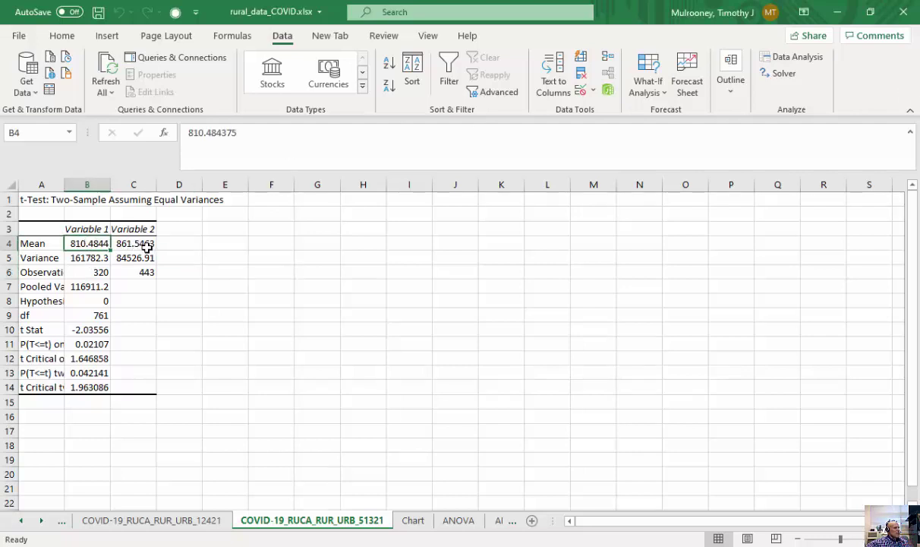
{"action": "left_click", "coordinate": [146, 245]}
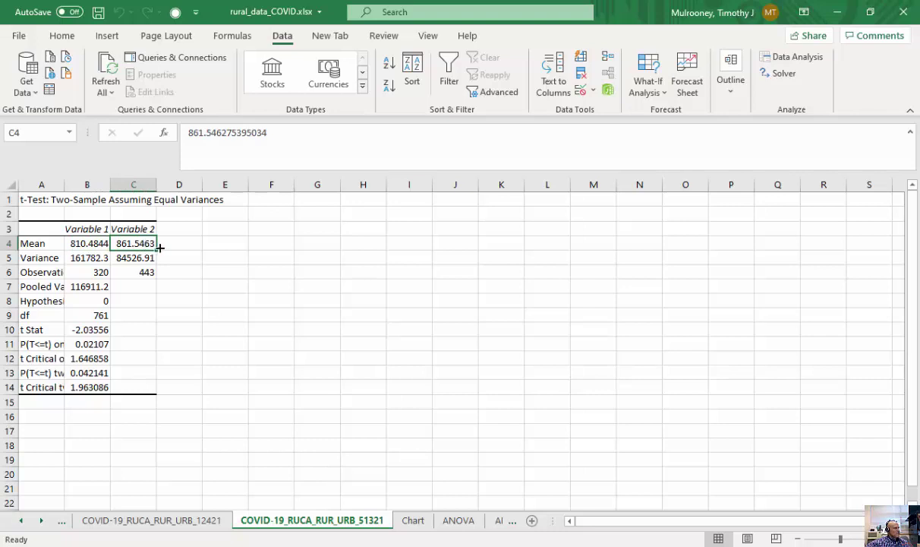
{"action": "left_click", "coordinate": [101, 373]}
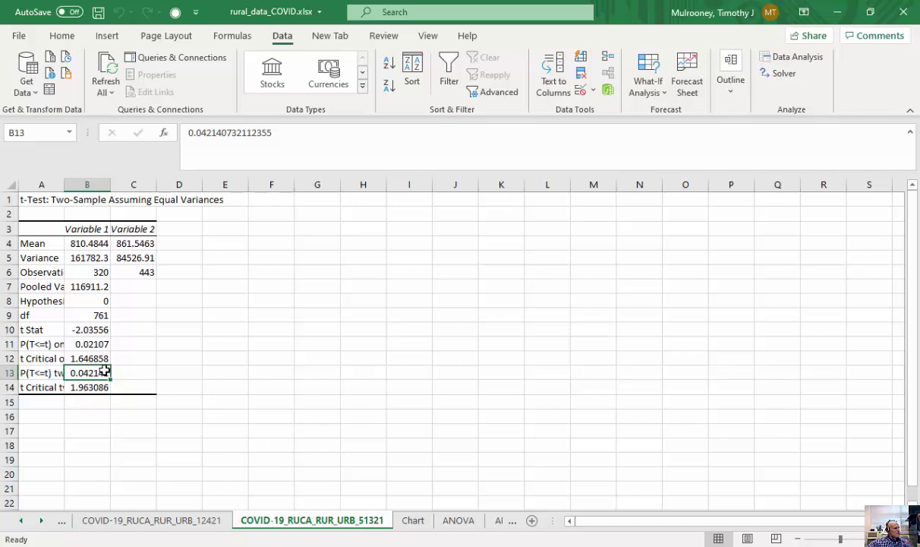
{"action": "left_click_drag", "start_coordinate": [89, 243], "coordinate": [116, 245]}
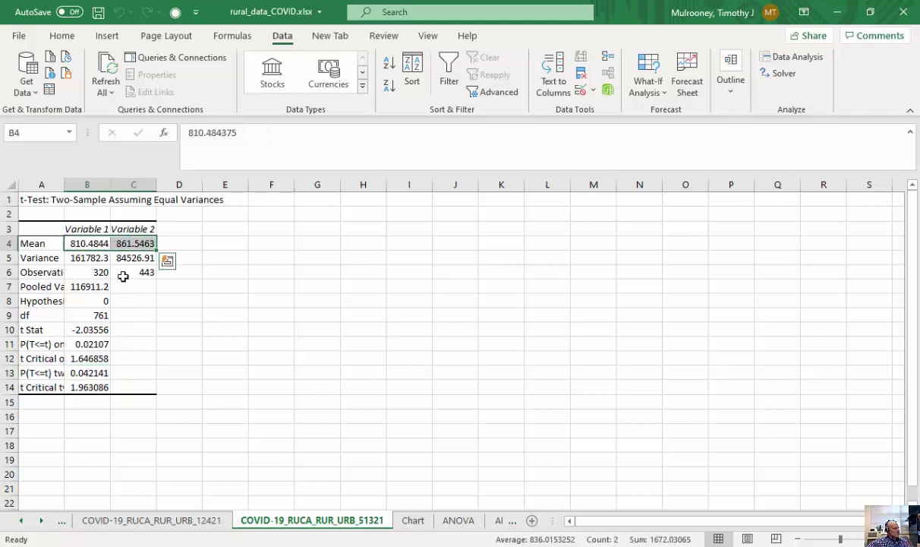
{"action": "left_click", "coordinate": [95, 374]}
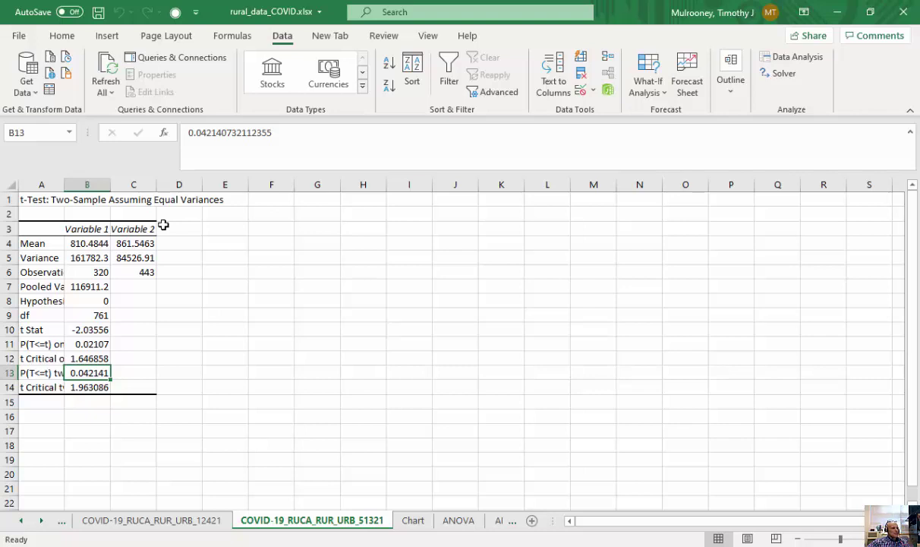
Glance at ANOVA_12421, then switch to the ANOVA sheet and view the MSA_5132021 heading.
{"action": "left_click", "coordinate": [42, 521]}
{"action": "left_click", "coordinate": [42, 521]}
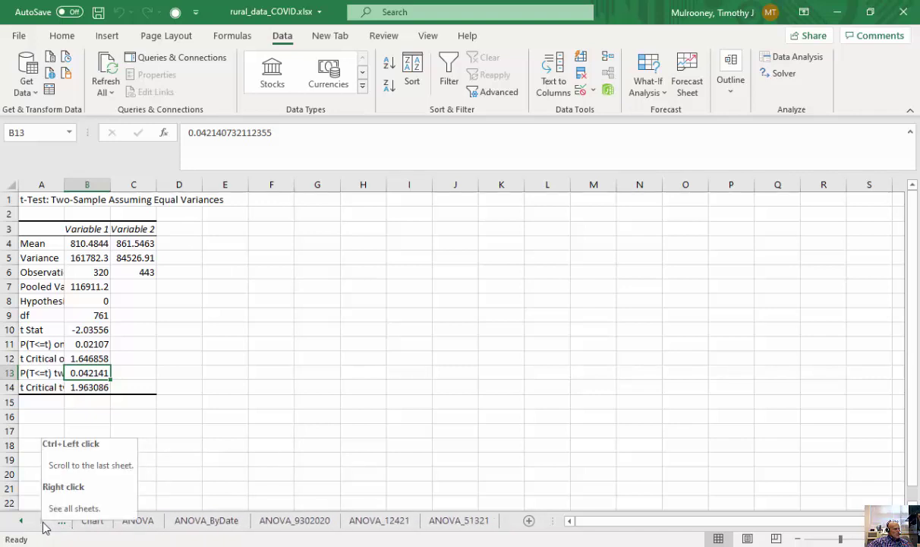
{"action": "left_click", "coordinate": [380, 524]}
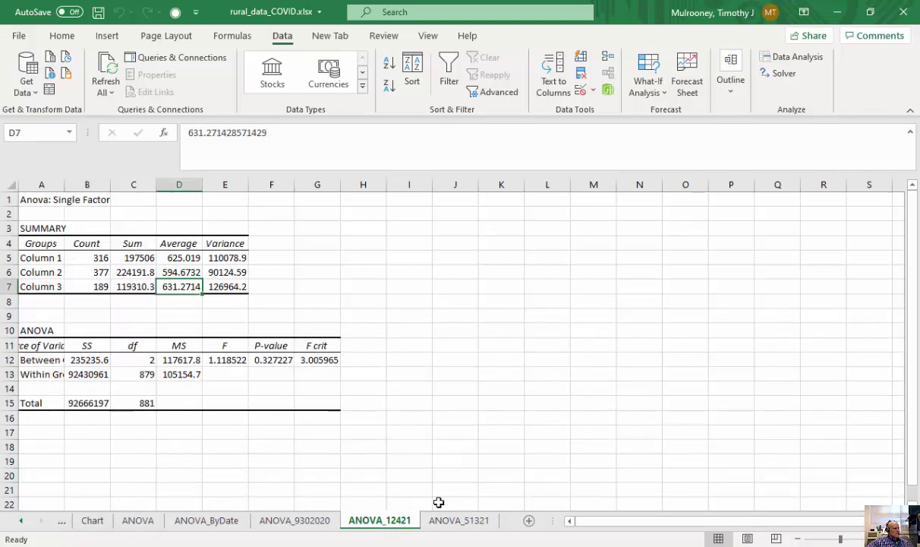
{"action": "left_click", "coordinate": [22, 521]}
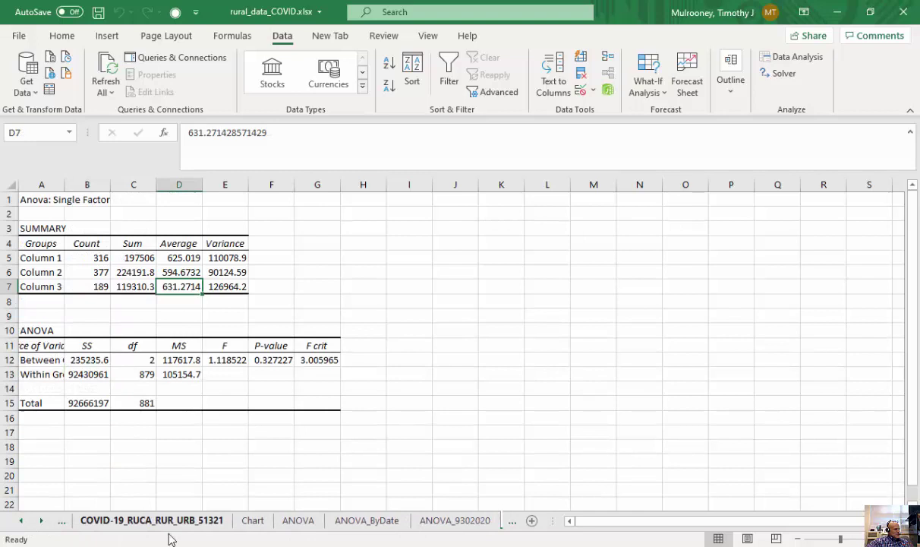
{"action": "left_click", "coordinate": [310, 522]}
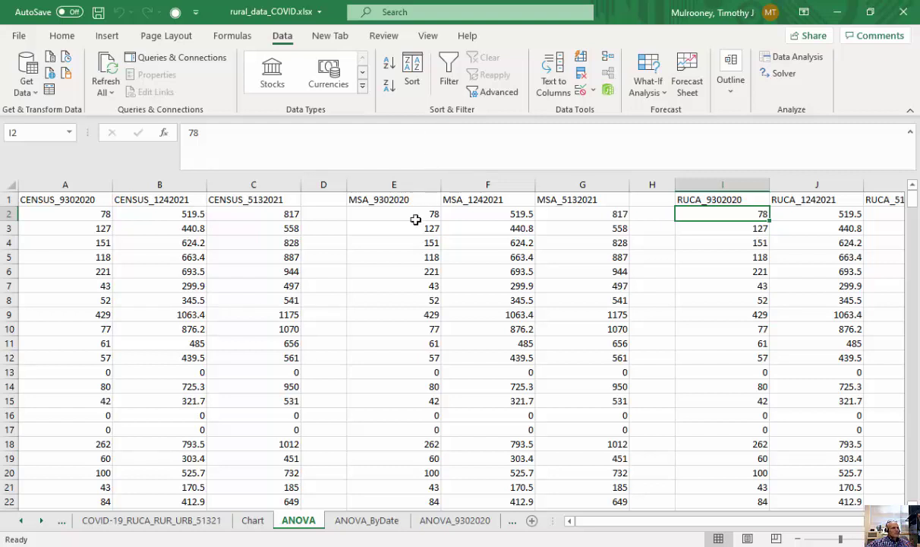
{"action": "left_click", "coordinate": [593, 201]}
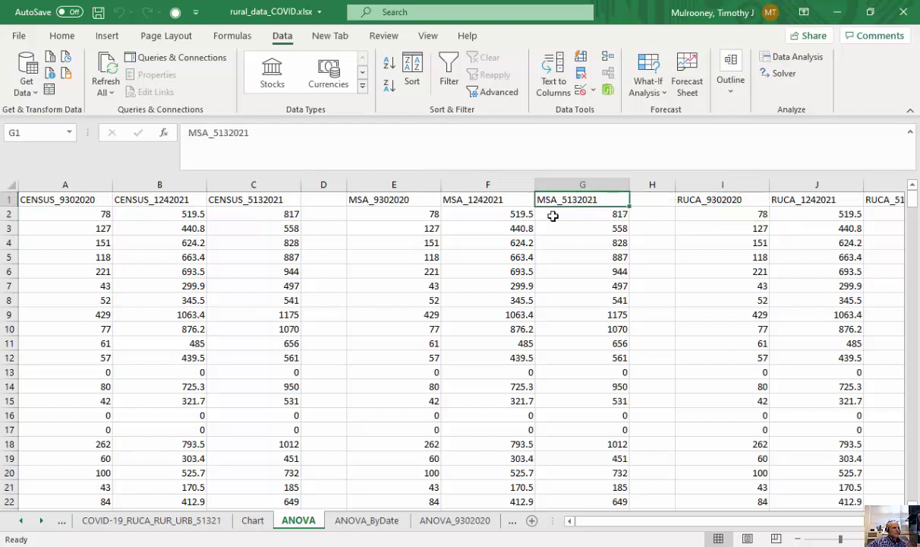
On ANOVA_ByDate, review the CENSUS_1242021, MSA_1242021 and RUCA_1242021 column headings.
{"action": "left_click", "coordinate": [360, 524]}
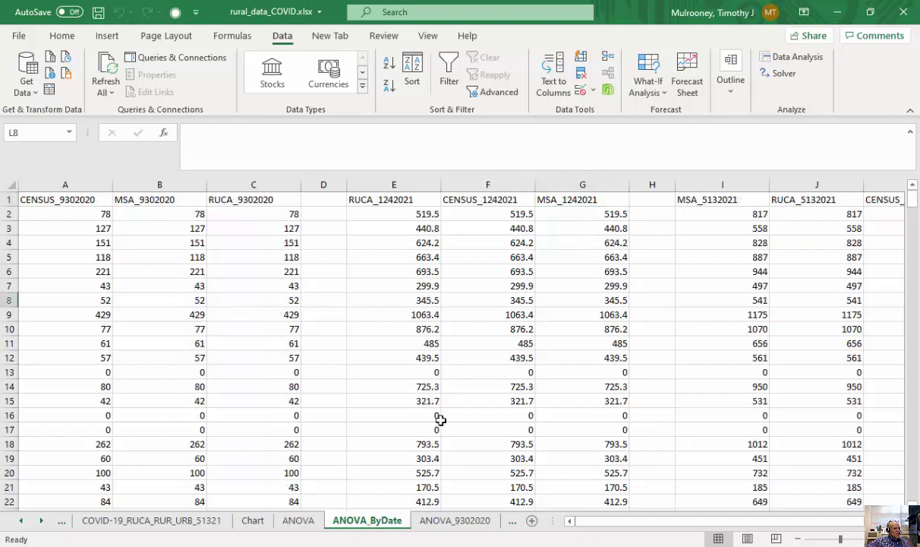
{"action": "left_click", "coordinate": [487, 200]}
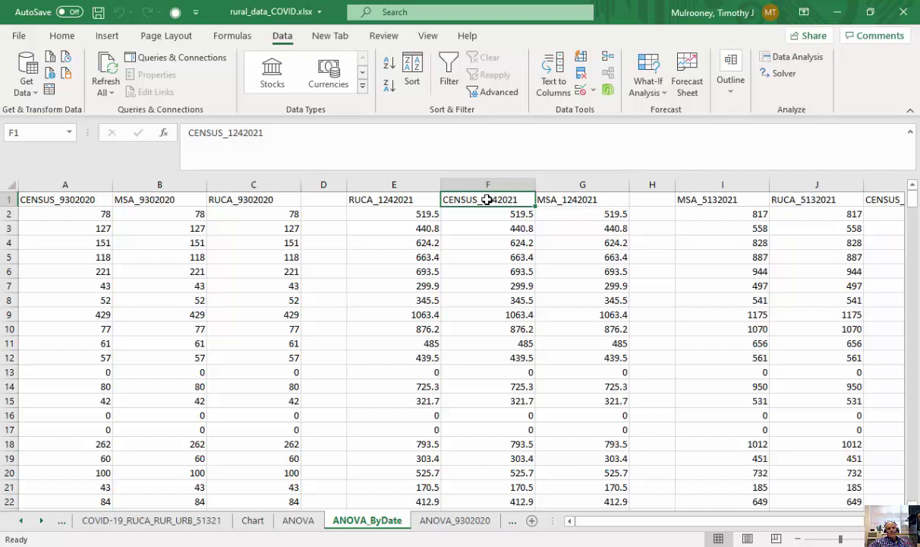
{"action": "left_click", "coordinate": [578, 199]}
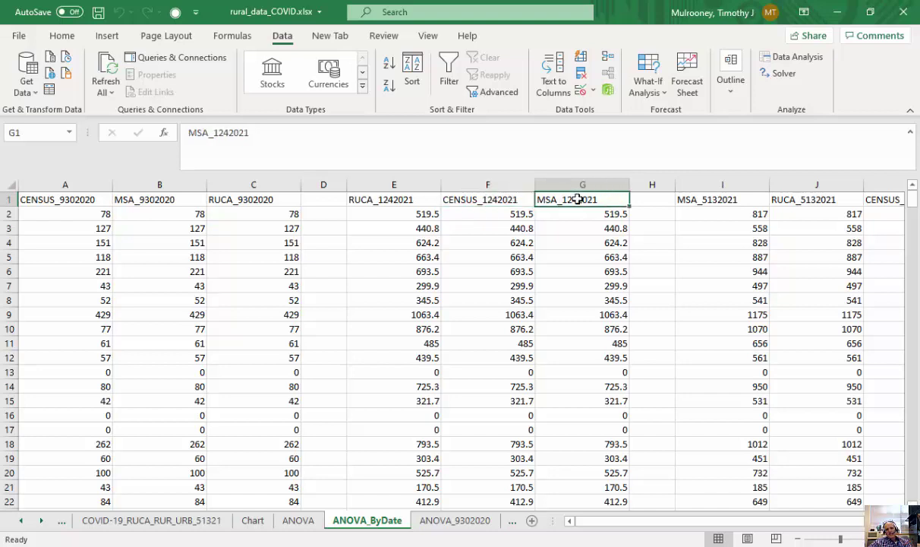
{"action": "left_click", "coordinate": [377, 199]}
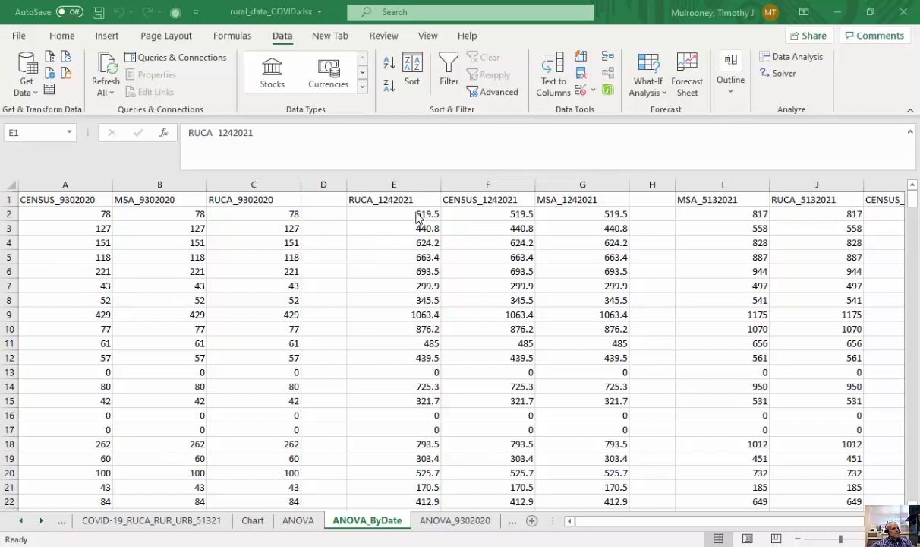
{"action": "left_click", "coordinate": [418, 202]}
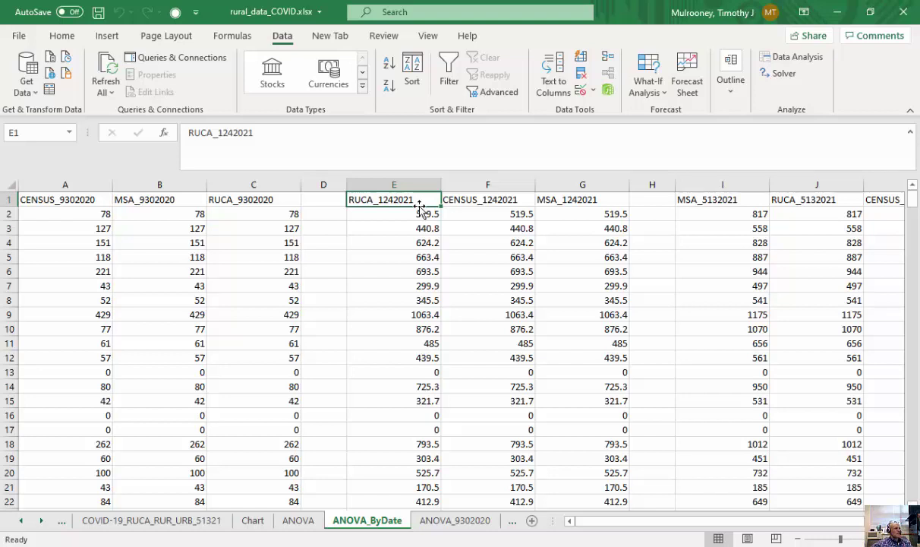
Run Anova: Single Factor on $E$2:$G$385 with output to a New Worksheet Ply.
{"action": "left_click", "coordinate": [784, 61]}
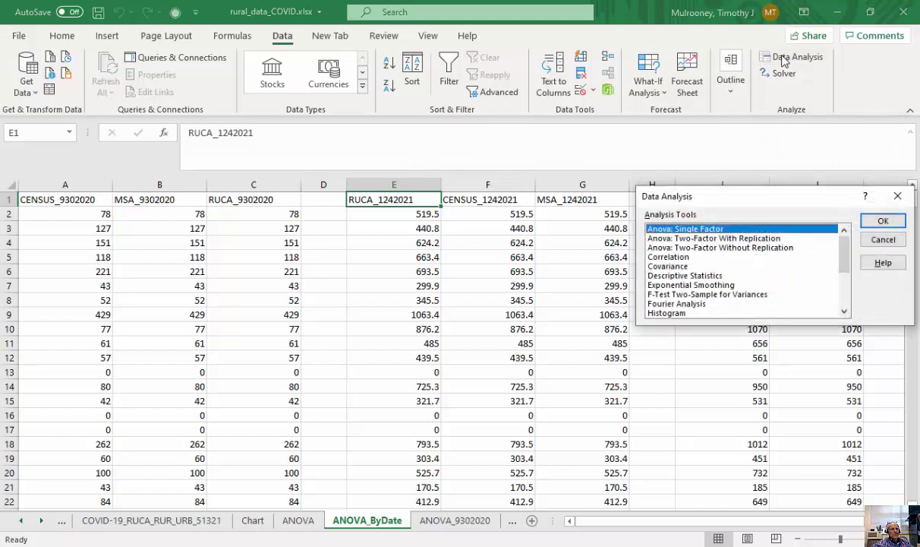
{"action": "left_click_drag", "start_coordinate": [762, 186], "coordinate": [660, 99]}
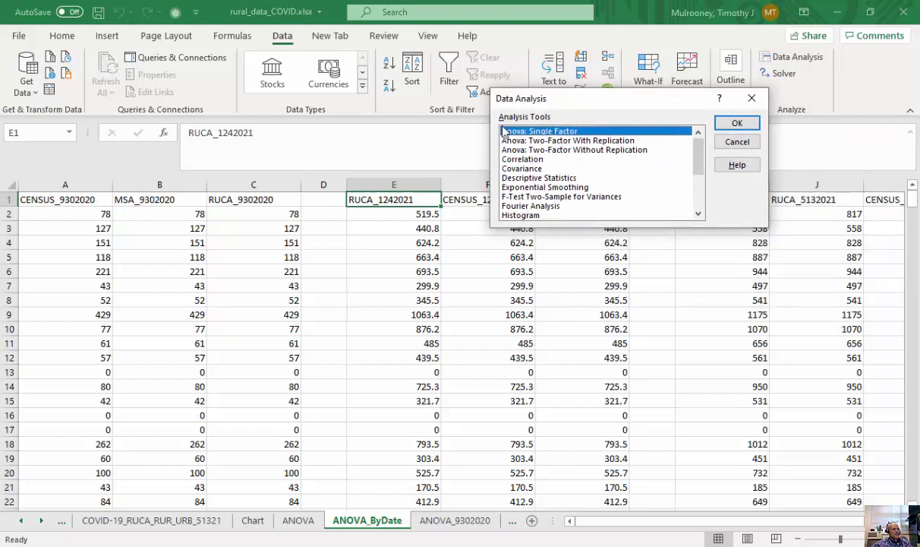
{"action": "left_click", "coordinate": [741, 126]}
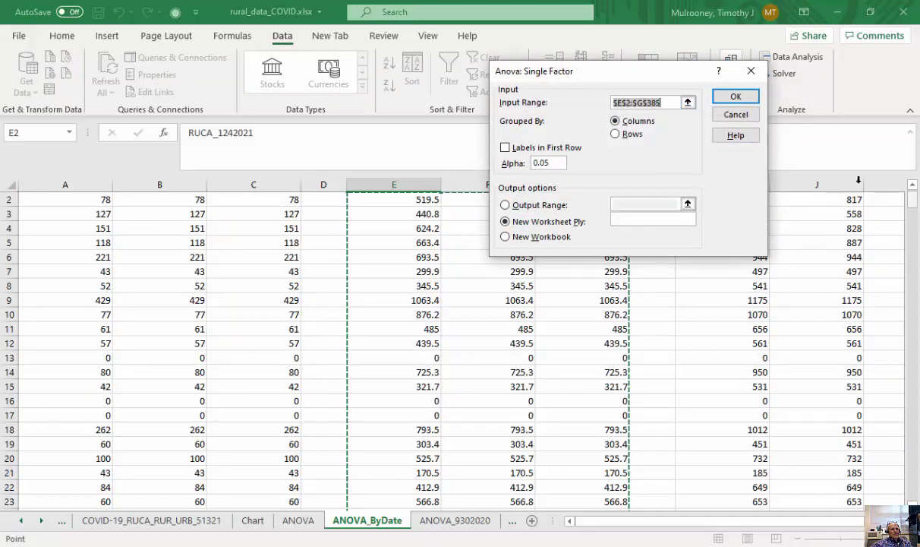
{"action": "left_click", "coordinate": [687, 101]}
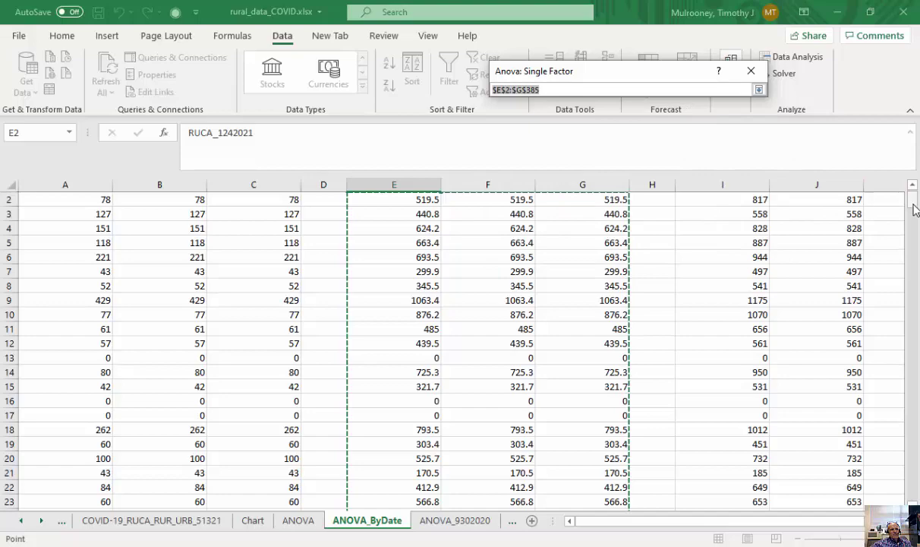
{"action": "scroll", "coordinate": [881, 194], "scroll_direction": "up", "scroll_amount": 1}
{"action": "left_click_drag", "start_coordinate": [413, 213], "coordinate": [594, 228]}
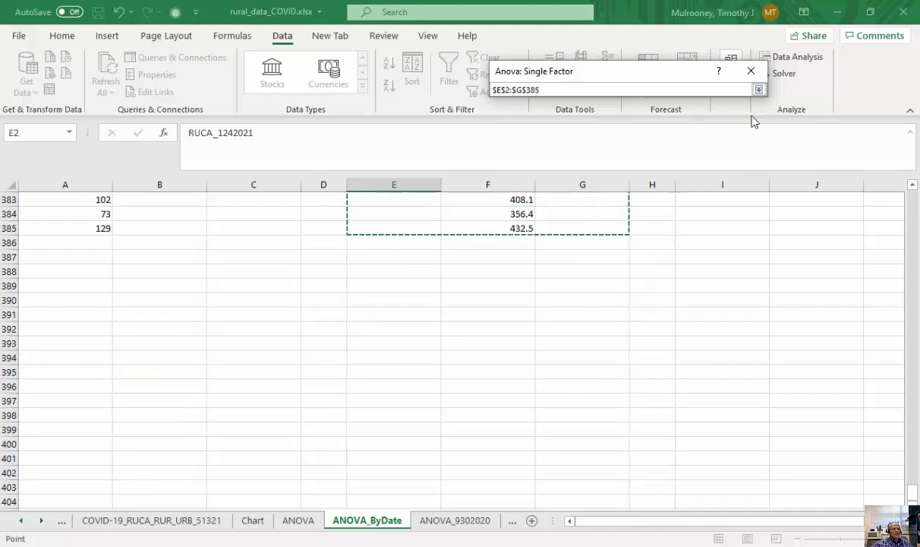
{"action": "left_click", "coordinate": [759, 89]}
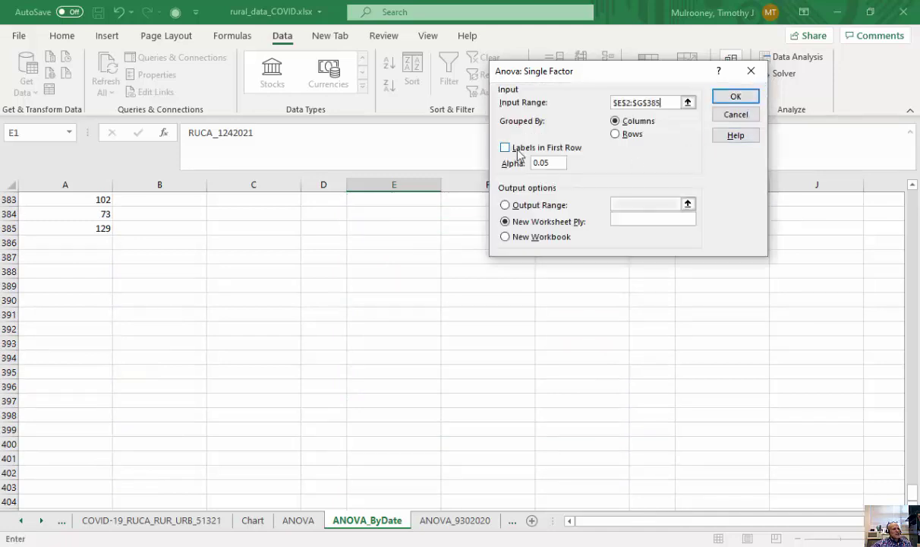
{"action": "left_click_drag", "start_coordinate": [653, 69], "coordinate": [556, 107]}
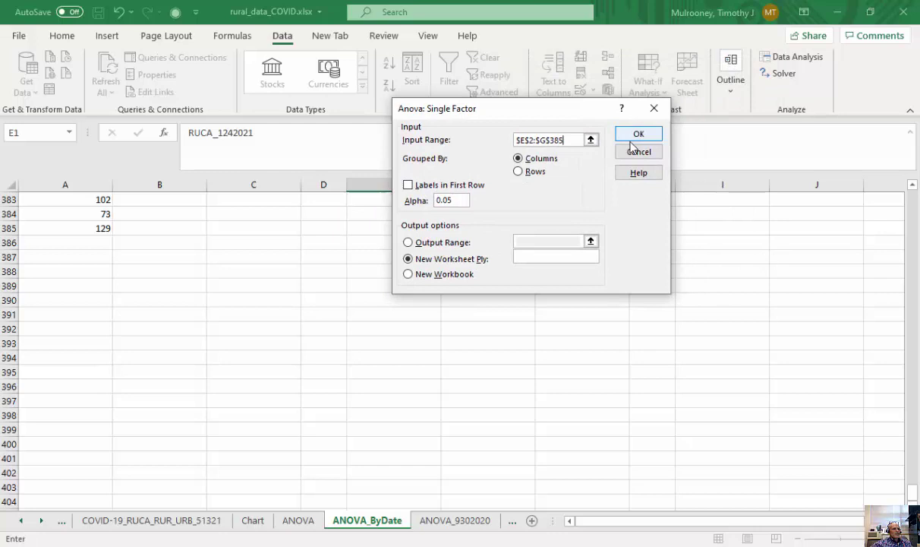
{"action": "left_click", "coordinate": [637, 135]}
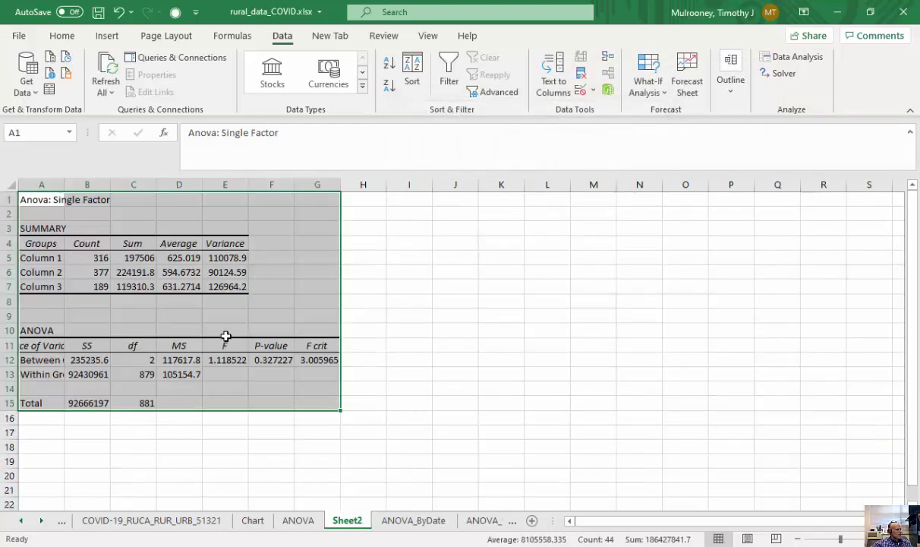
Read the three column averages, the Column 3 count of 189 and the p-value 0.327227.
{"action": "left_click", "coordinate": [191, 257]}
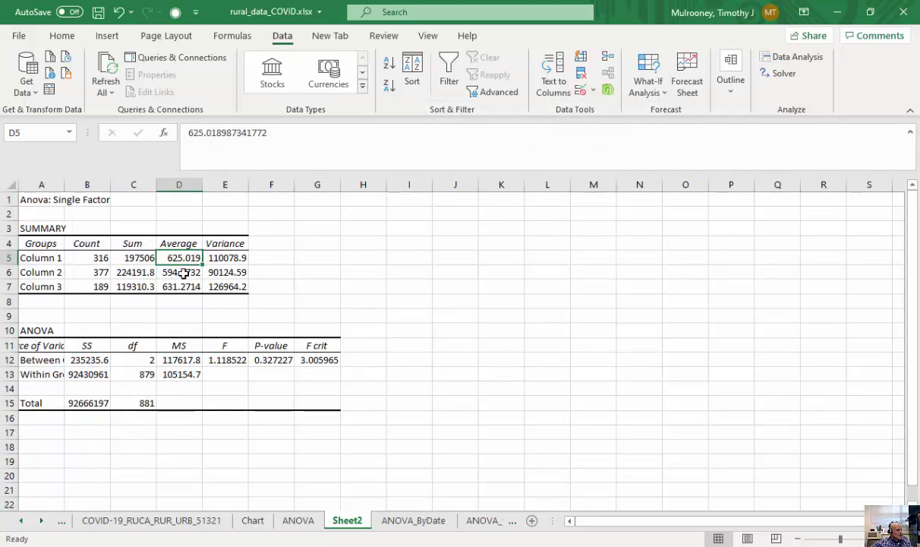
{"action": "left_click", "coordinate": [183, 272]}
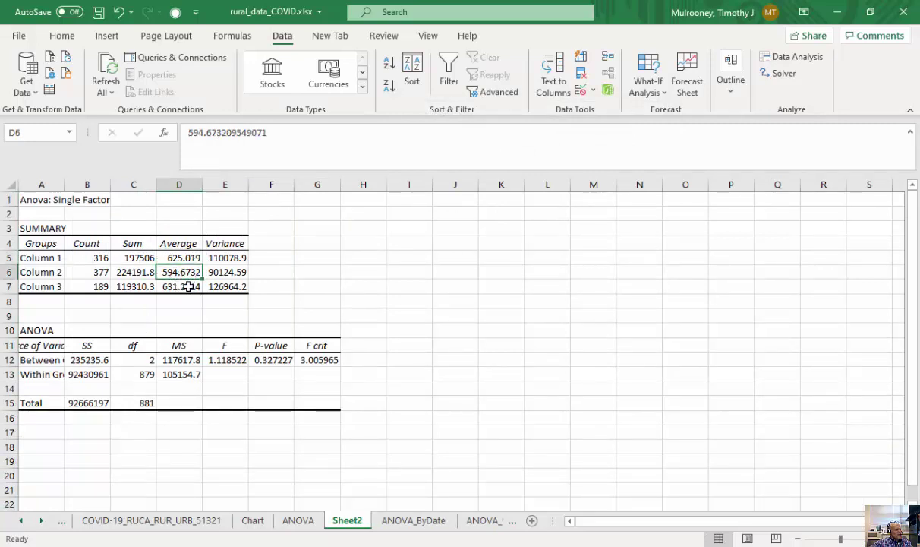
{"action": "left_click", "coordinate": [189, 286]}
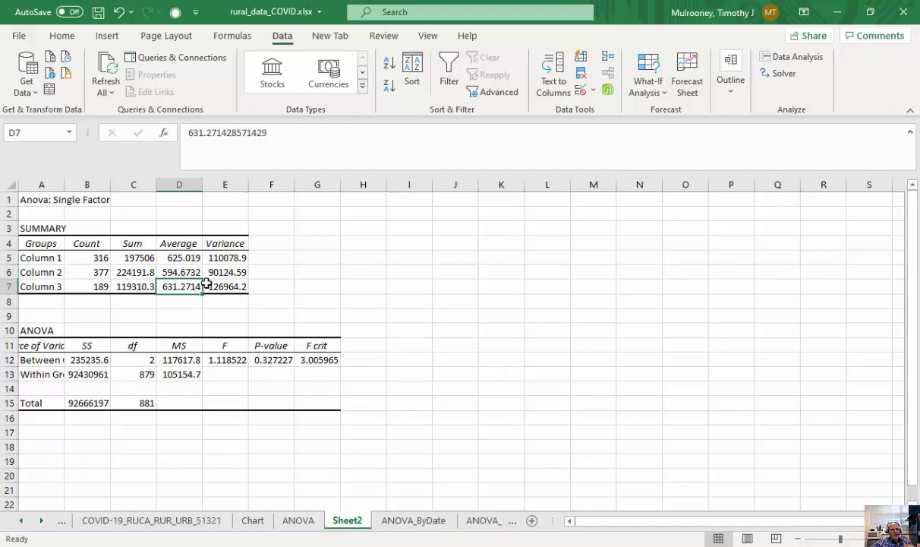
{"action": "left_click", "coordinate": [192, 257]}
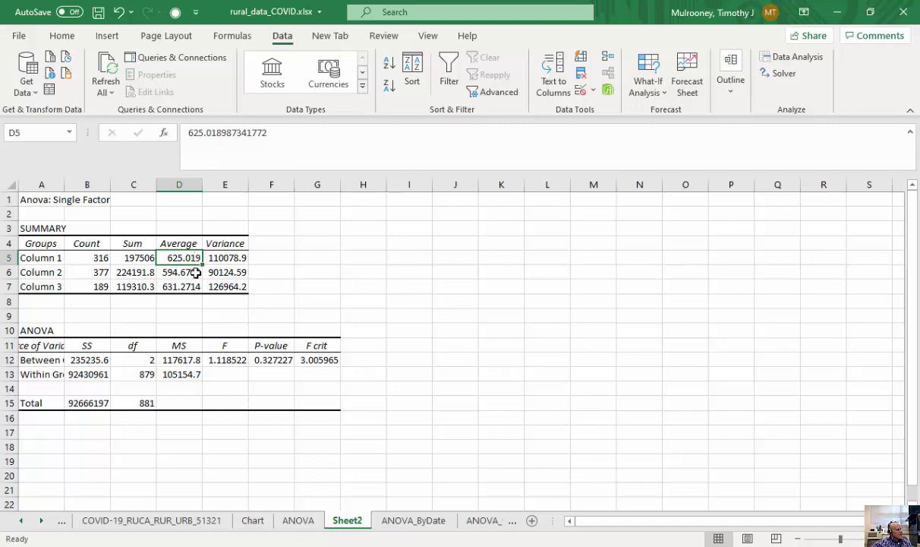
{"action": "left_click", "coordinate": [194, 273]}
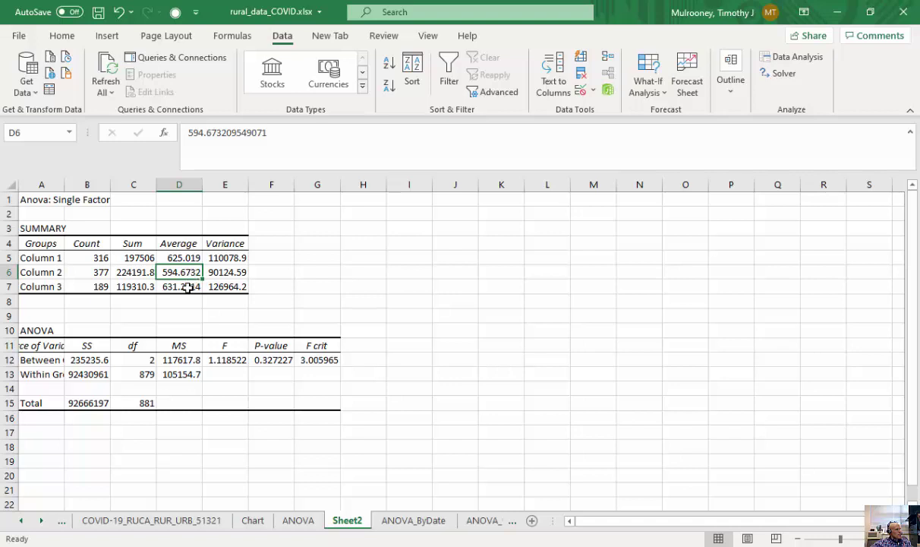
{"action": "left_click", "coordinate": [102, 285]}
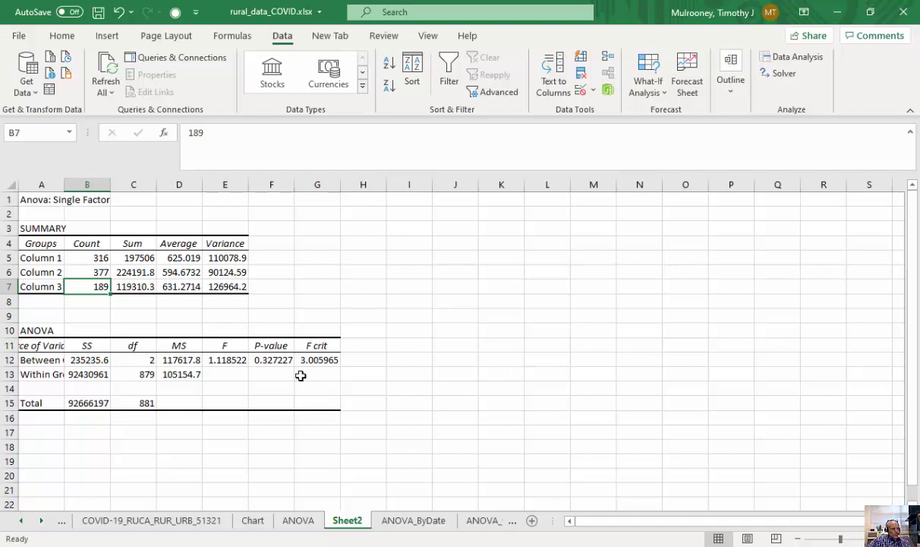
{"action": "left_click", "coordinate": [269, 359]}
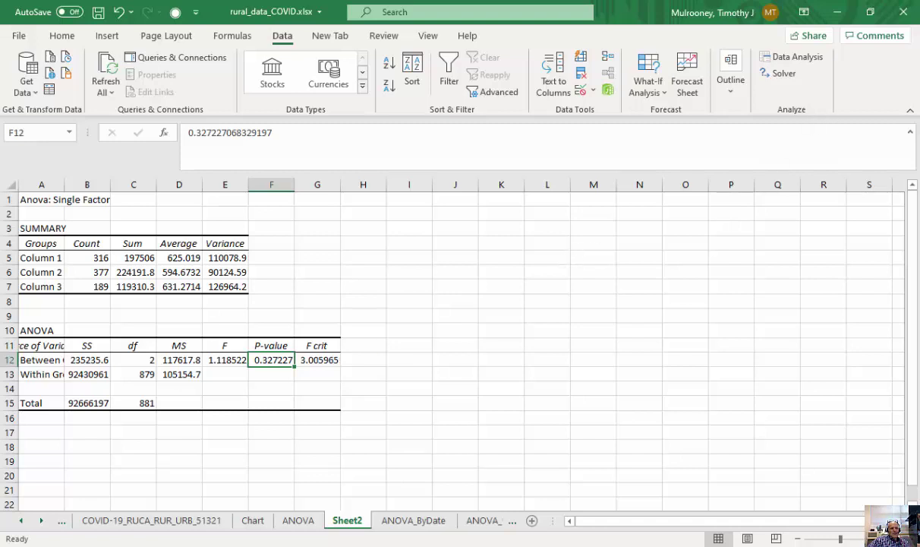
Maximize the rural_data_income workbook and review its CENSUS, MSA and RUCA income column headers.
{"action": "key", "text": "alt+Tab"}
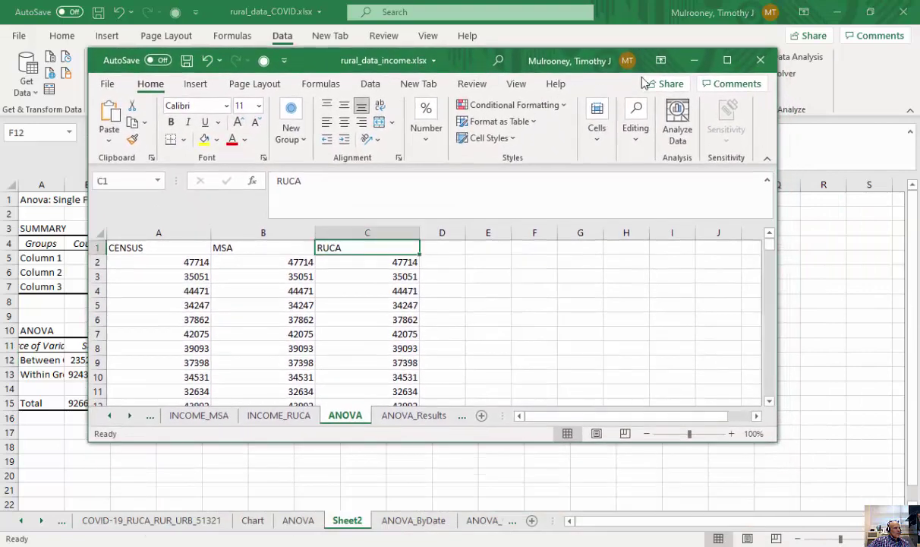
{"action": "left_click", "coordinate": [727, 60]}
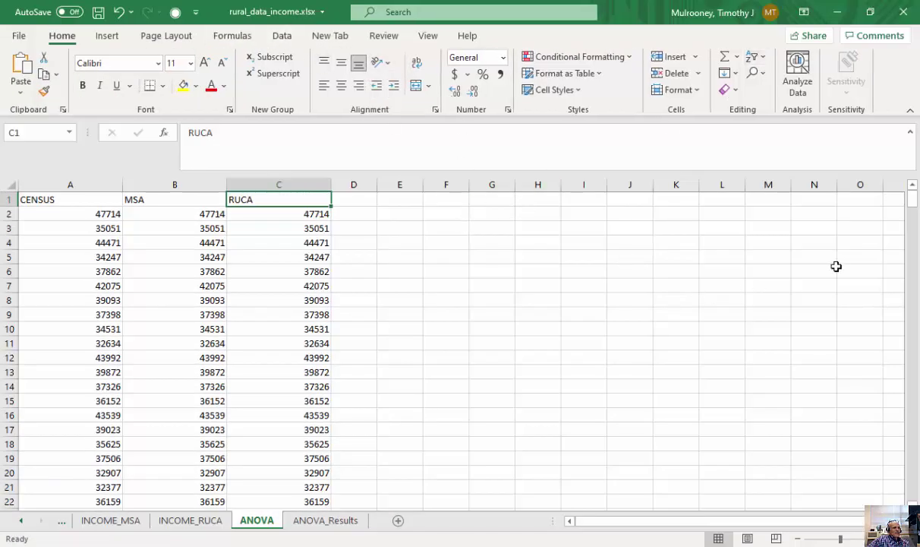
{"action": "left_click", "coordinate": [92, 203]}
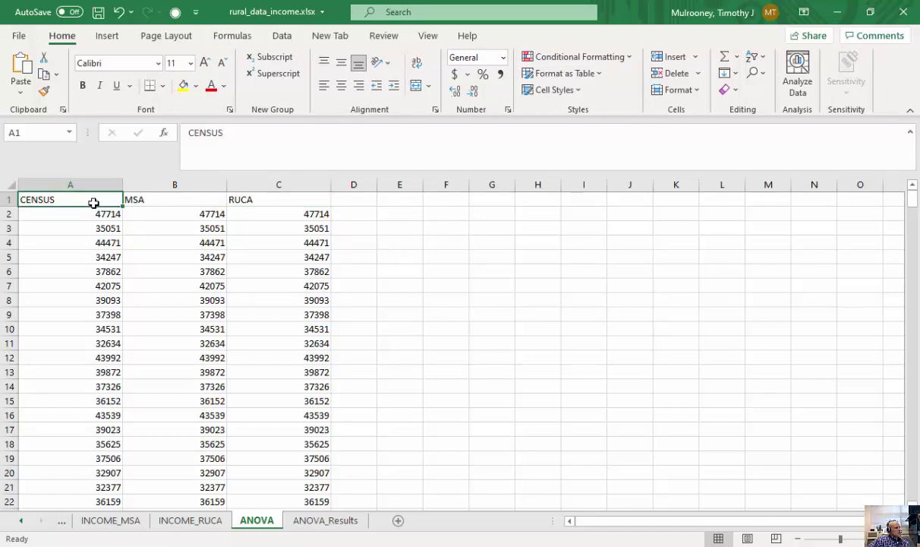
{"action": "left_click", "coordinate": [205, 202]}
{"action": "left_click", "coordinate": [277, 201]}
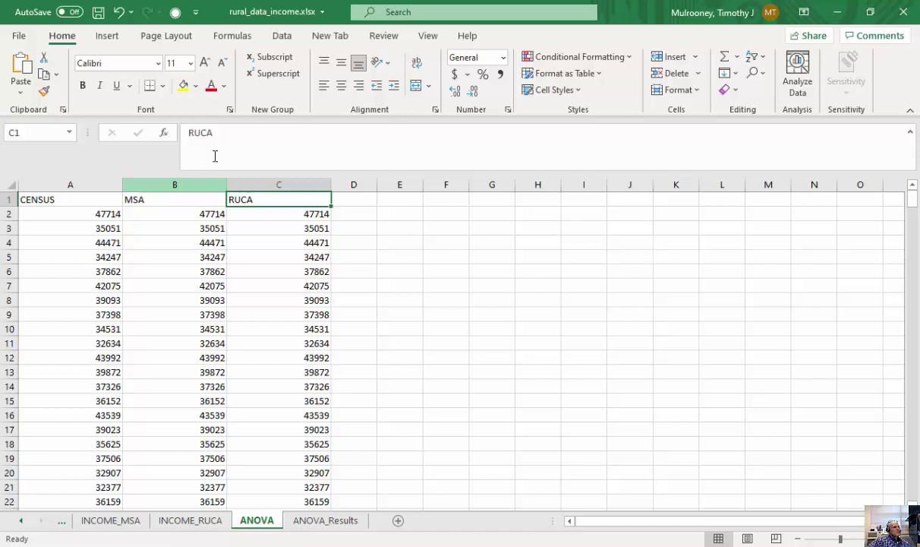
{"action": "left_click", "coordinate": [283, 36]}
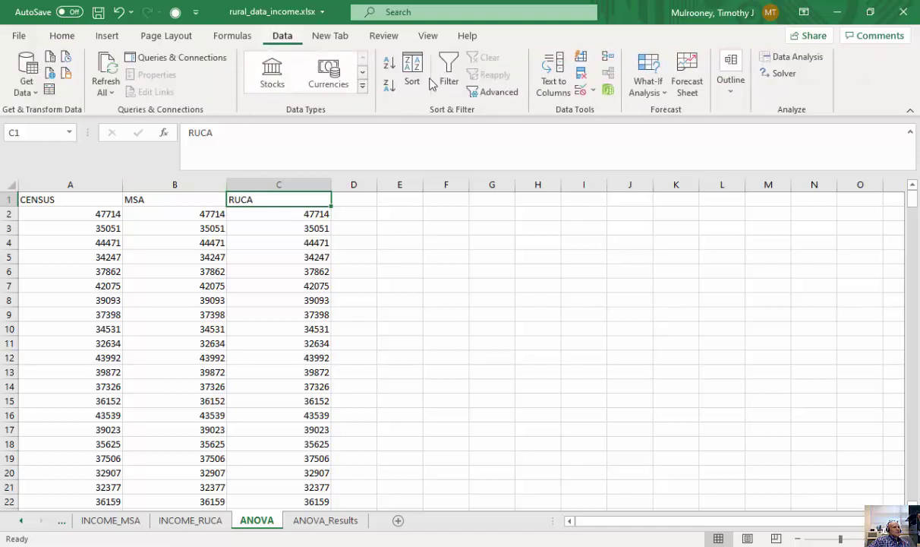
Run Anova: Single Factor on income range $A$2:$C$385, outputting to a New Worksheet Ply.
{"action": "left_click", "coordinate": [796, 57]}
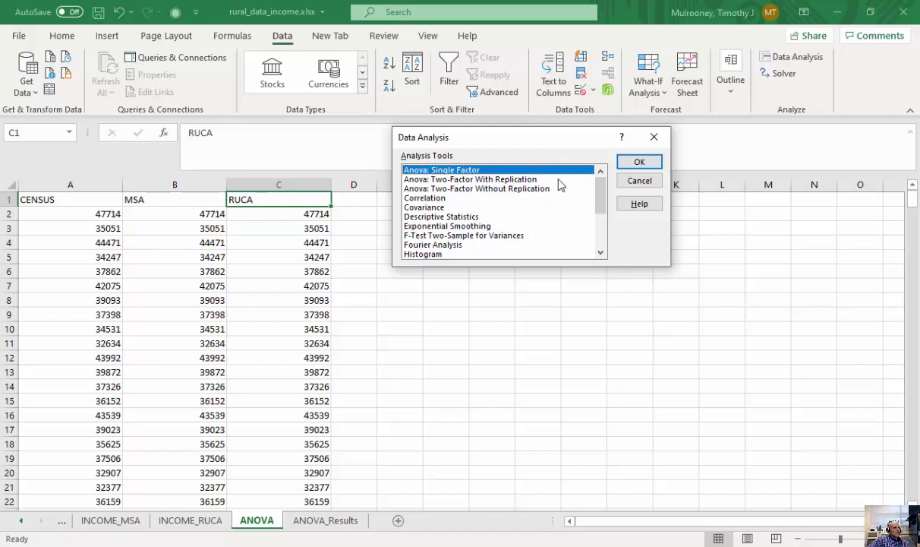
{"action": "left_click", "coordinate": [649, 163]}
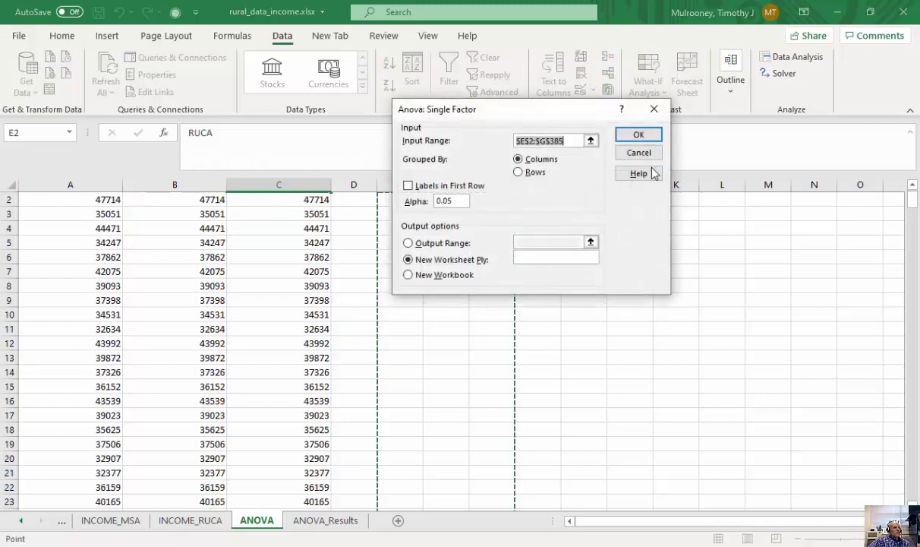
{"action": "left_click", "coordinate": [592, 142]}
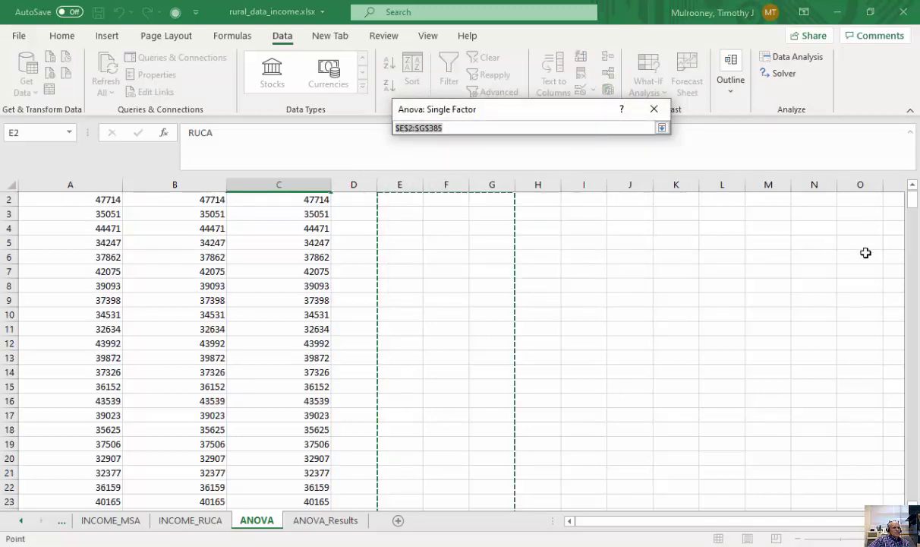
{"action": "left_click", "coordinate": [913, 187]}
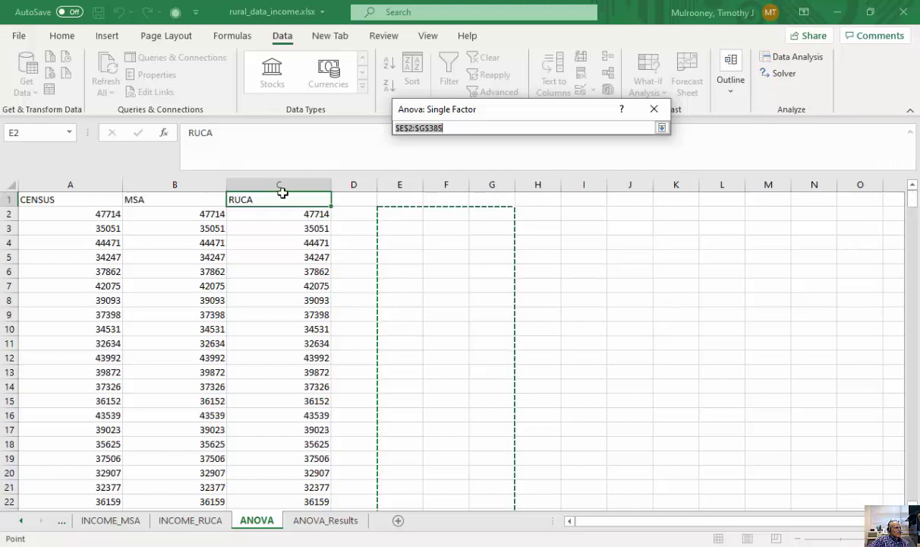
{"action": "left_click_drag", "start_coordinate": [106, 213], "coordinate": [259, 363]}
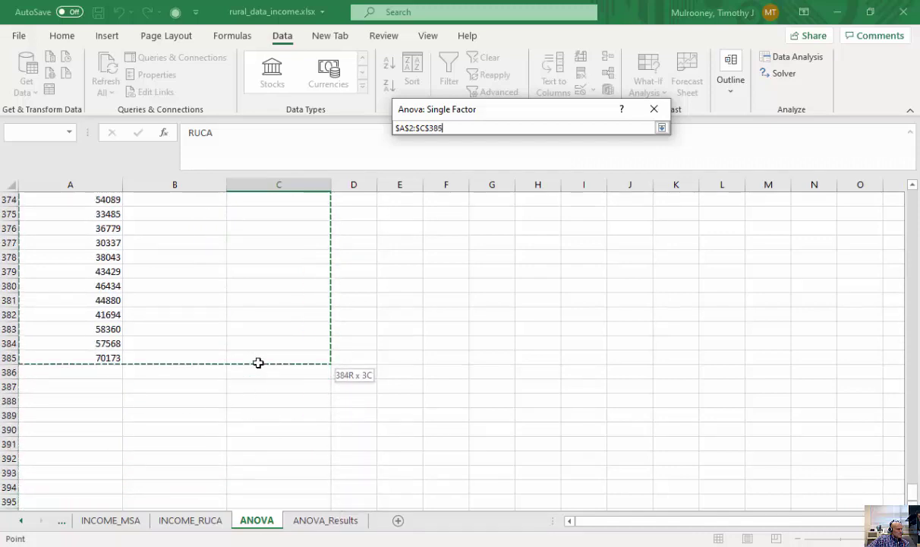
{"action": "left_click", "coordinate": [662, 130]}
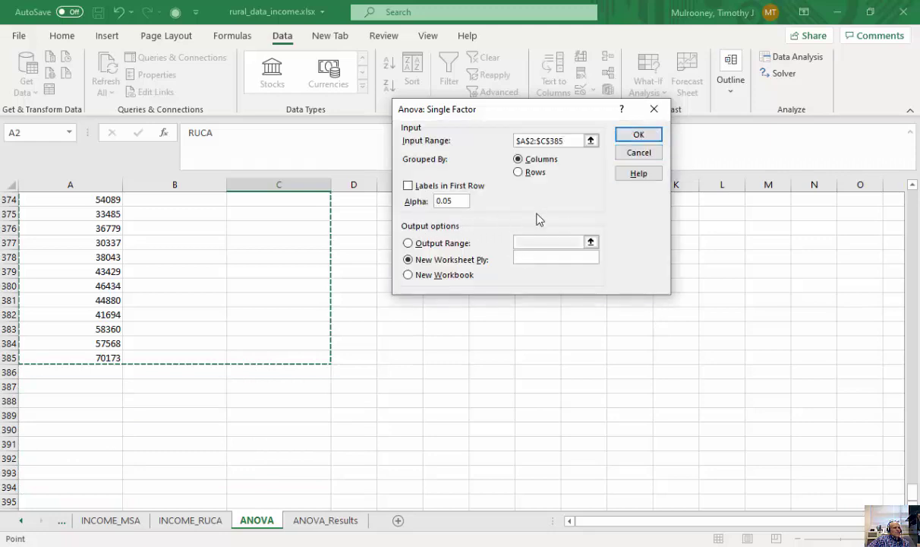
{"action": "left_click", "coordinate": [643, 136]}
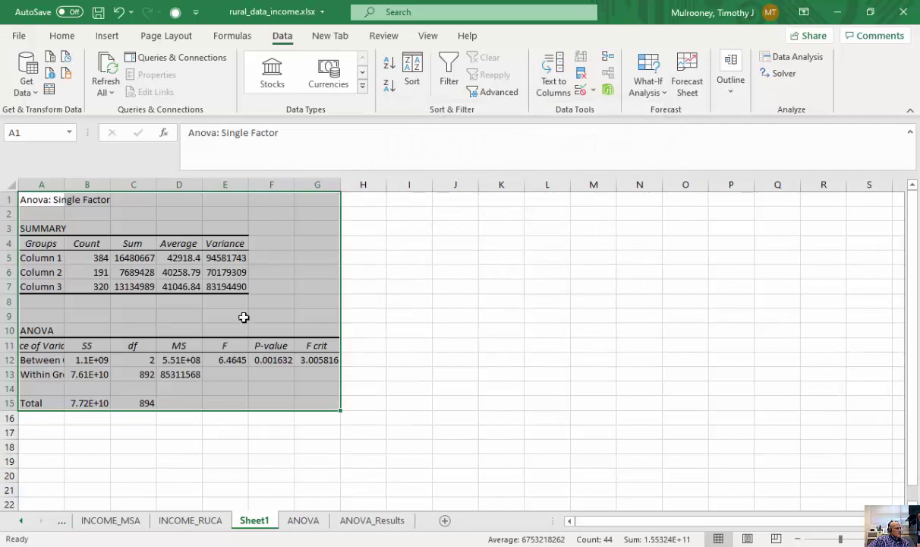
{"action": "left_click", "coordinate": [190, 258]}
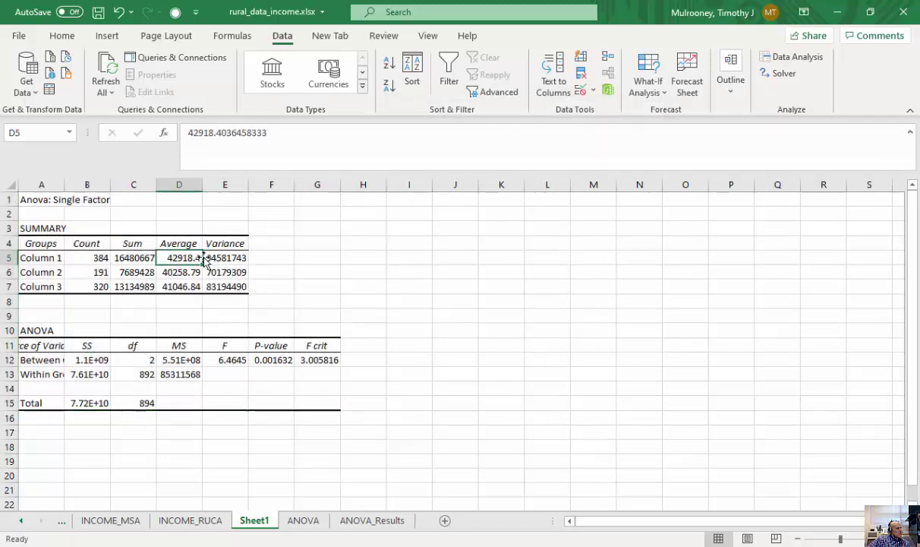
{"action": "left_click", "coordinate": [191, 272]}
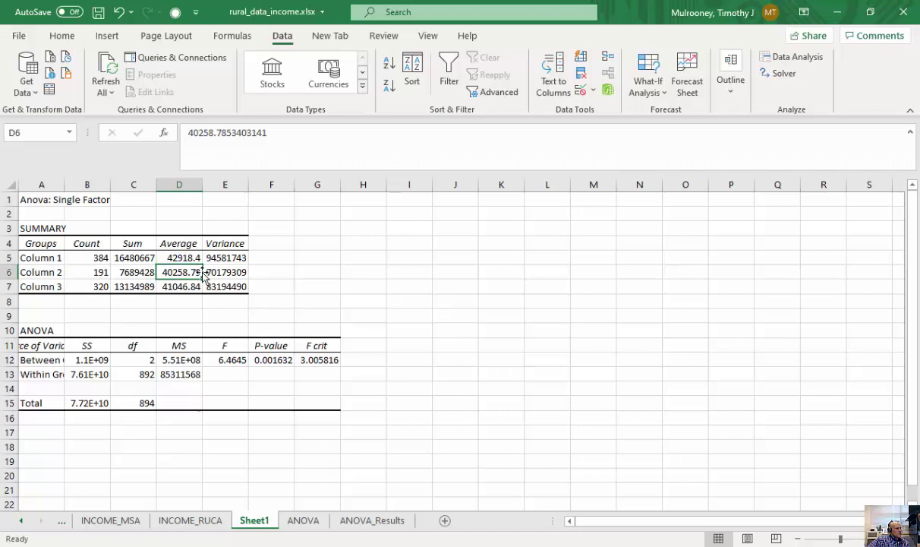
{"action": "left_click", "coordinate": [198, 287]}
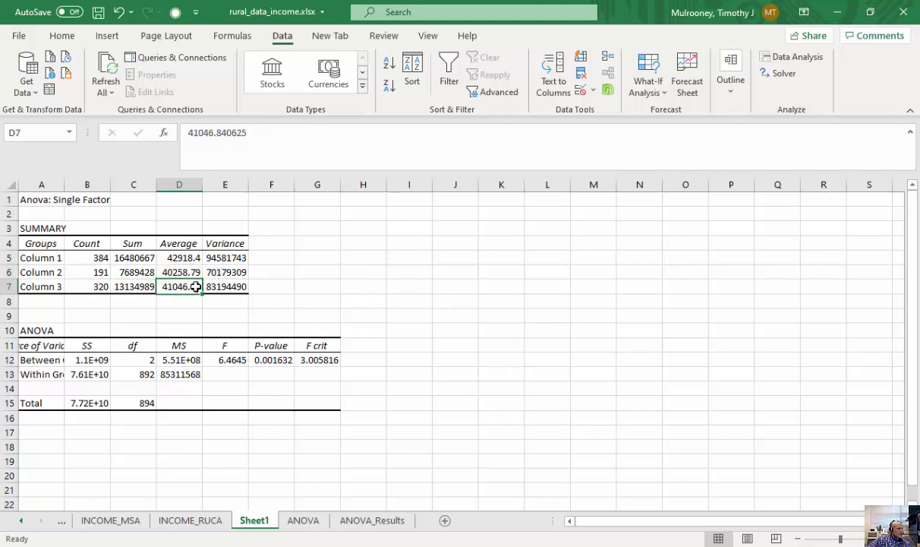
{"action": "left_click", "coordinate": [264, 362]}
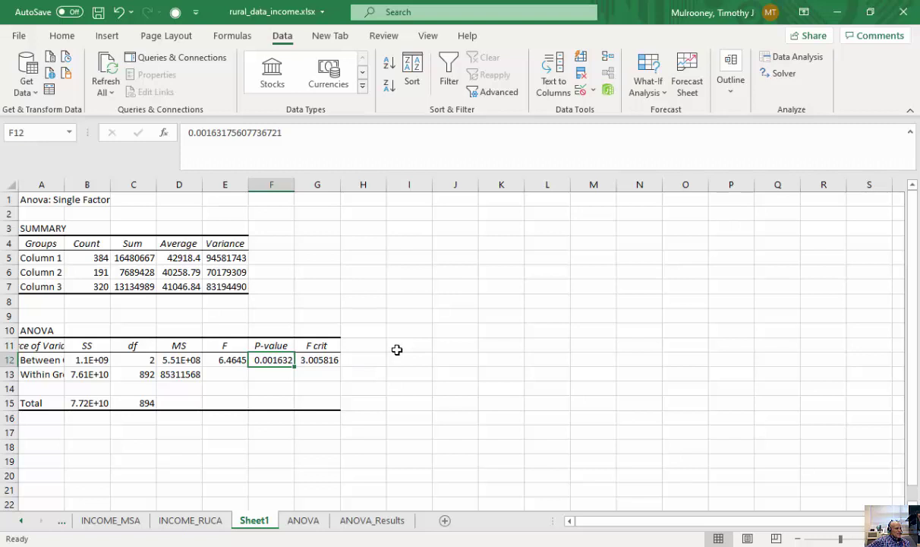
{"action": "left_click_drag", "start_coordinate": [176, 258], "coordinate": [190, 284]}
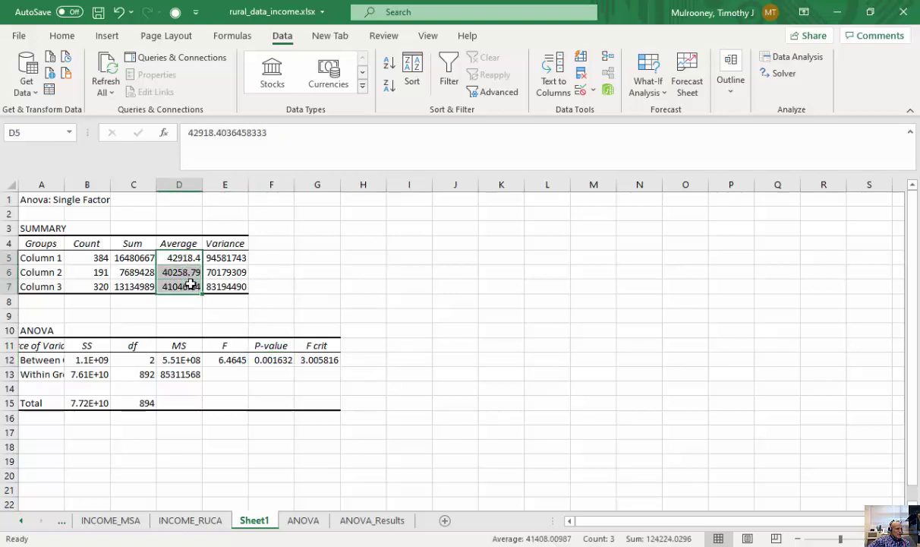